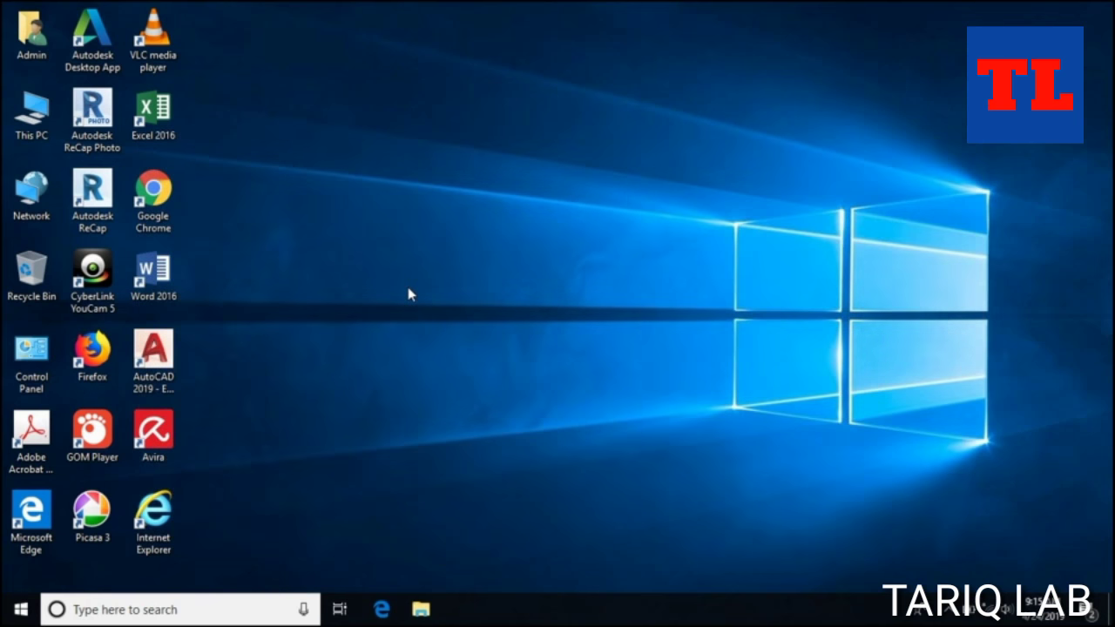
Open This PC, dismiss the notification, and resize and move the window to fill the right half of the desktop
{"action": "double_click", "coordinate": [37, 113]}
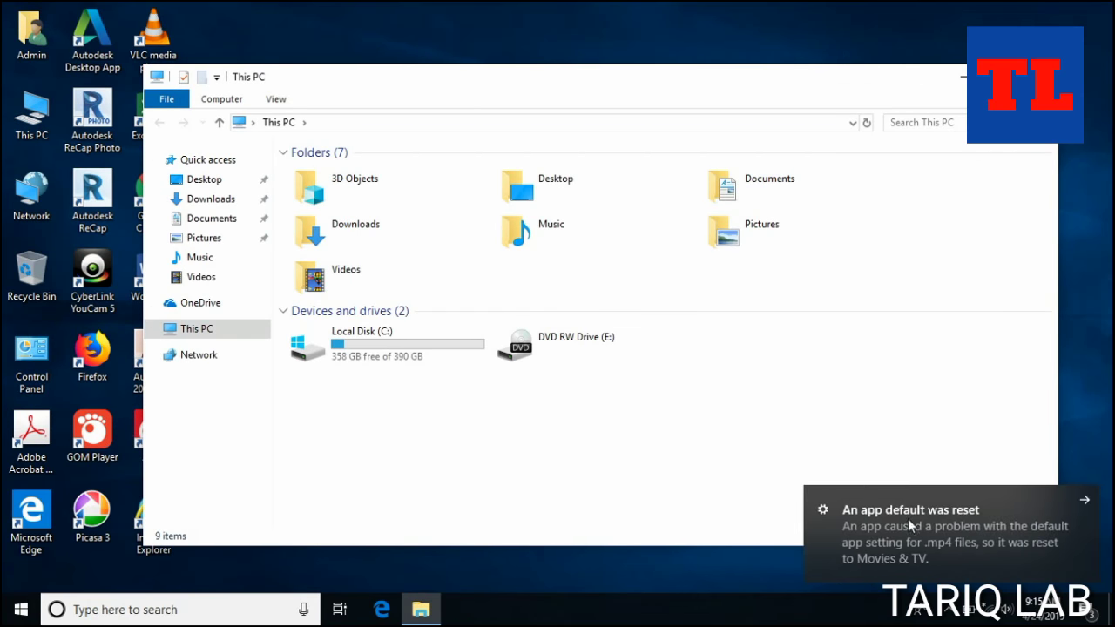
{"action": "left_click", "coordinate": [1083, 501]}
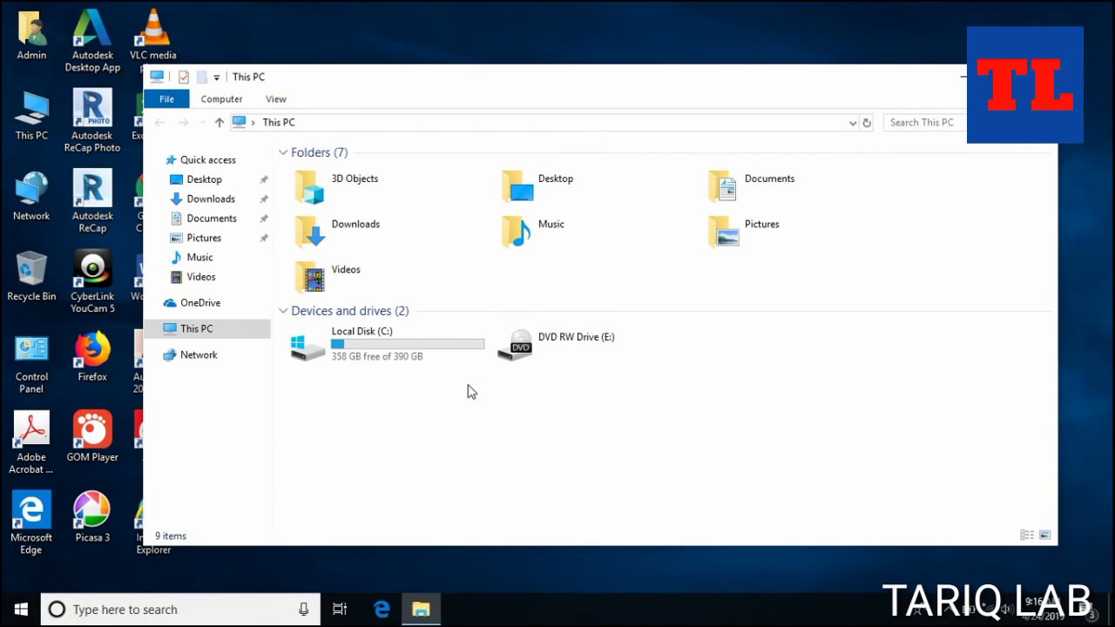
{"action": "left_click", "coordinate": [203, 331]}
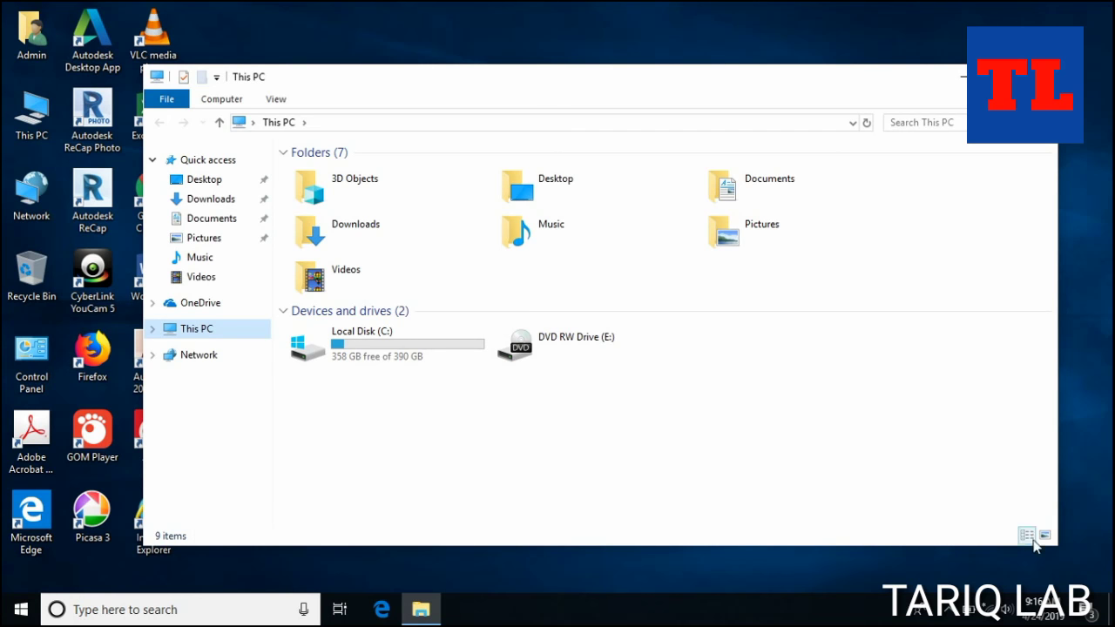
{"action": "left_click_drag", "start_coordinate": [1059, 547], "coordinate": [727, 594]}
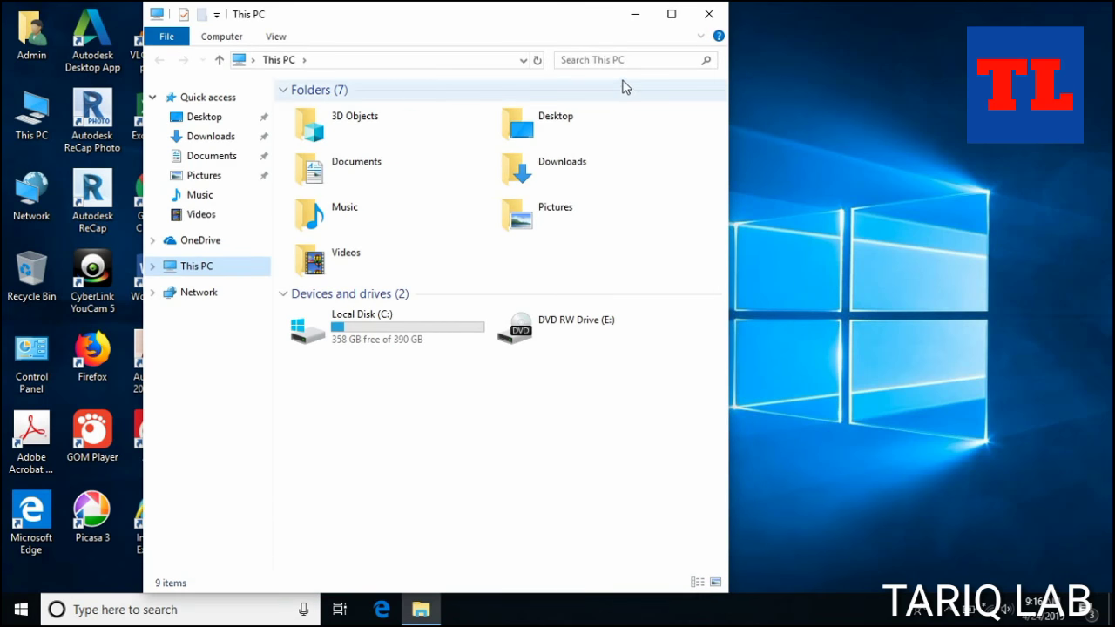
{"action": "left_click_drag", "start_coordinate": [427, 17], "coordinate": [812, 39]}
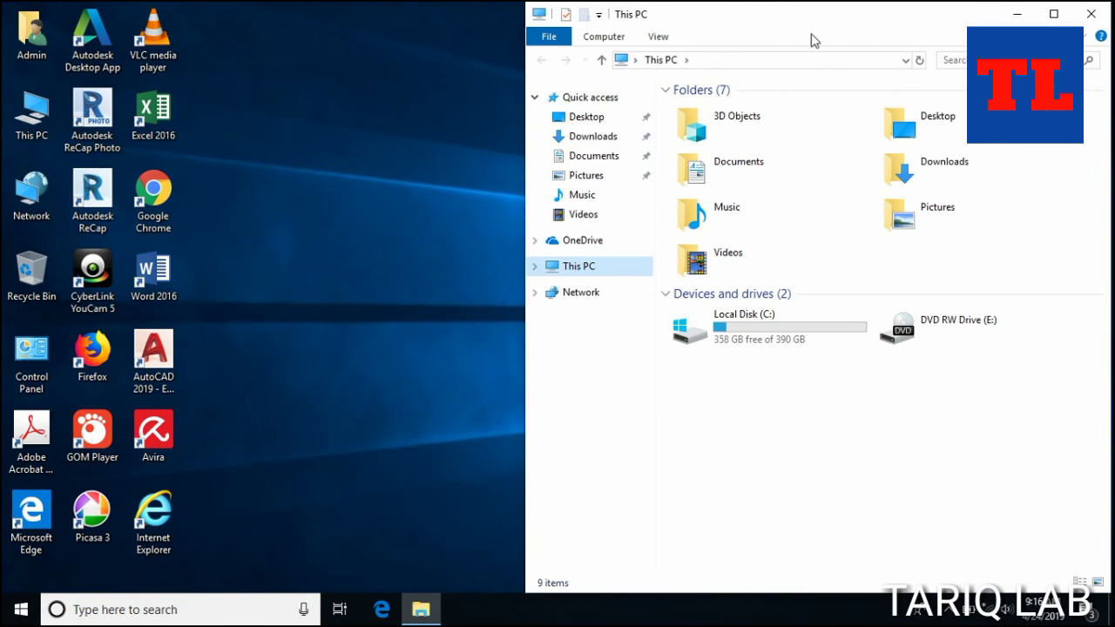
{"action": "left_click", "coordinate": [279, 80]}
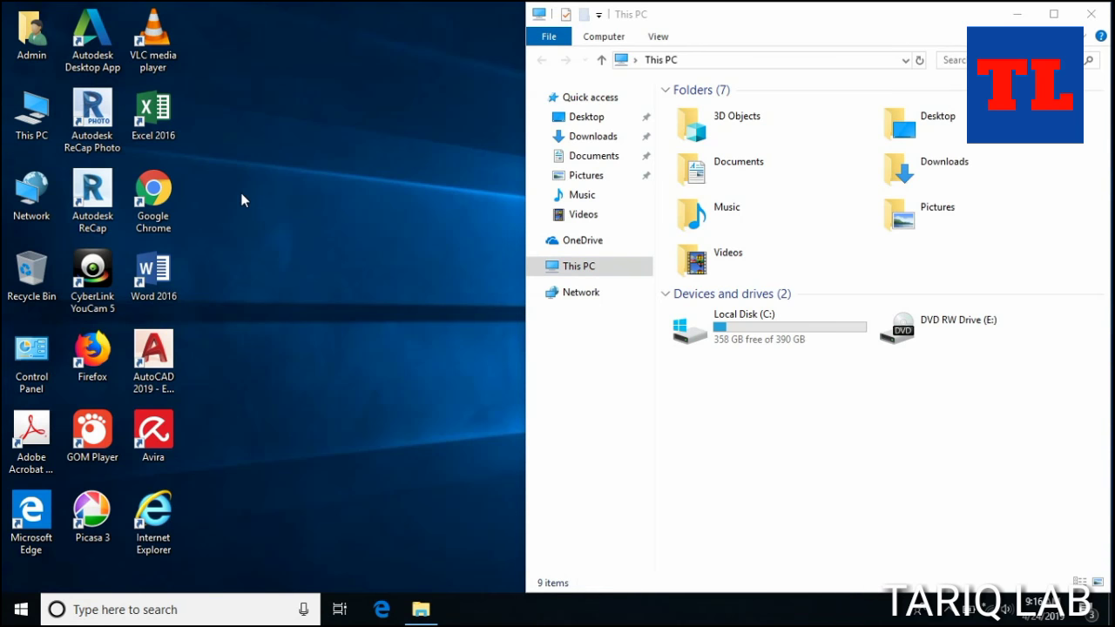
Open Computer Management for this computer, show Disk Management and maximize the window
{"action": "right_click", "coordinate": [33, 113]}
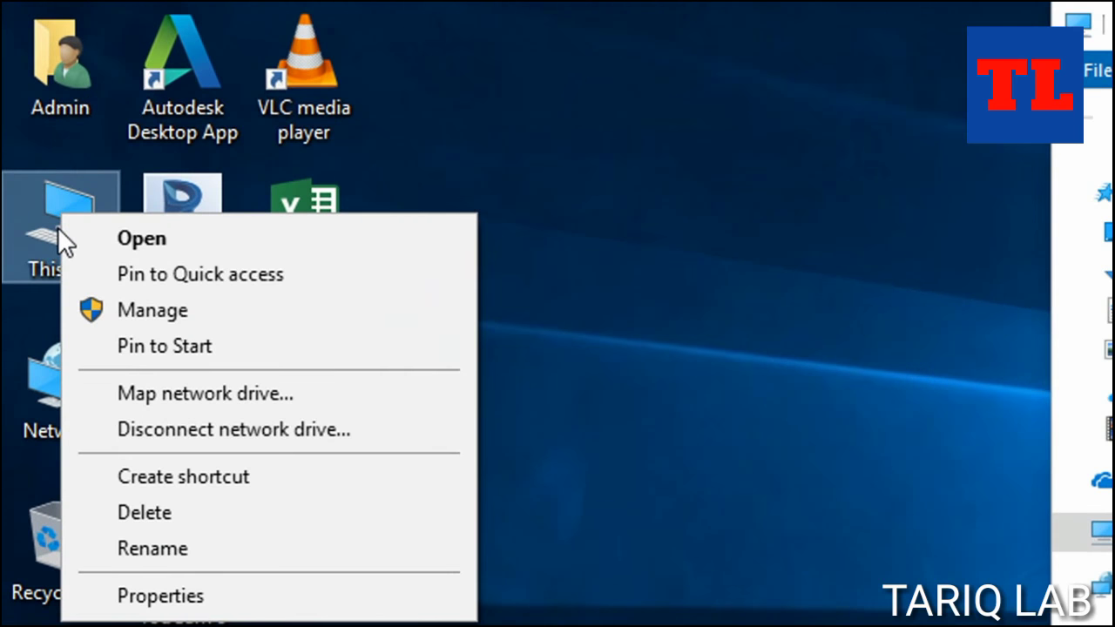
{"action": "left_click", "coordinate": [164, 310]}
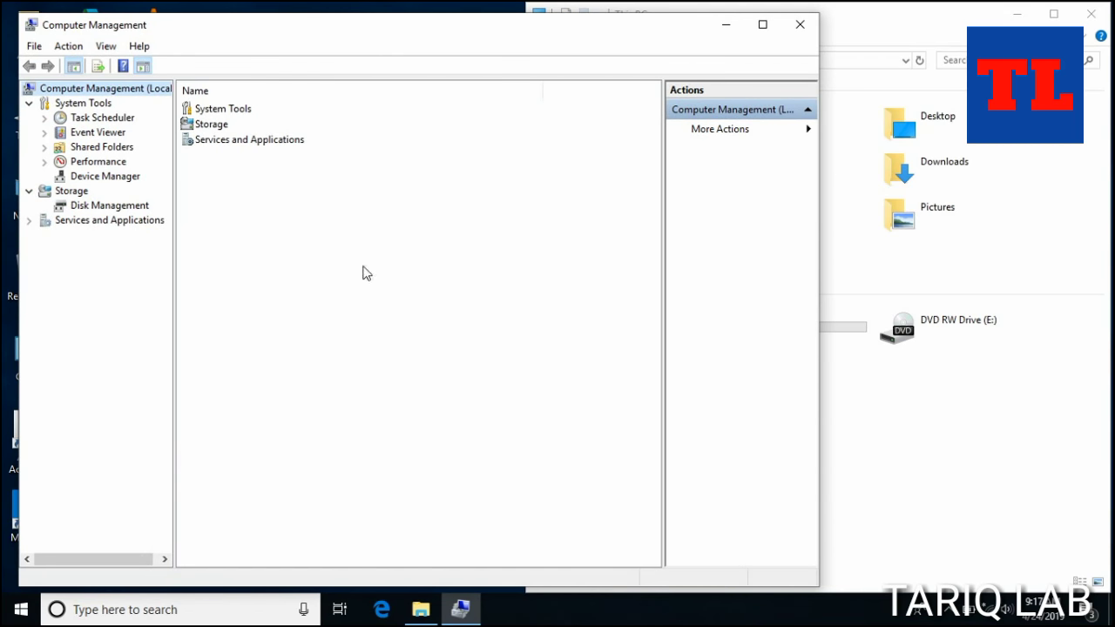
{"action": "left_click_drag", "start_coordinate": [820, 269], "coordinate": [568, 280]}
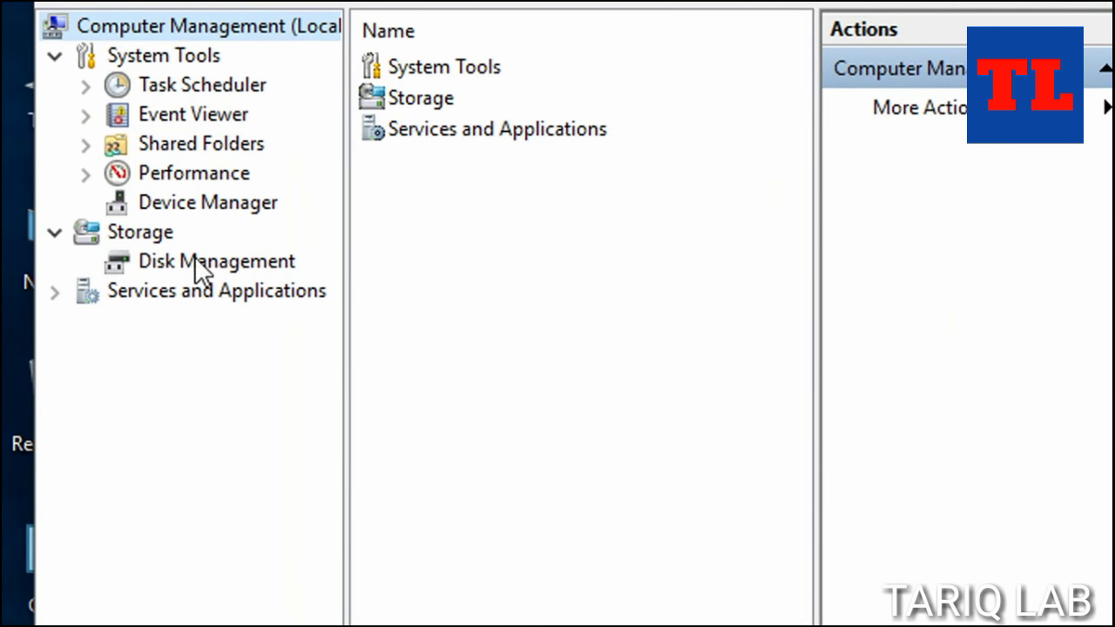
{"action": "left_click", "coordinate": [194, 260]}
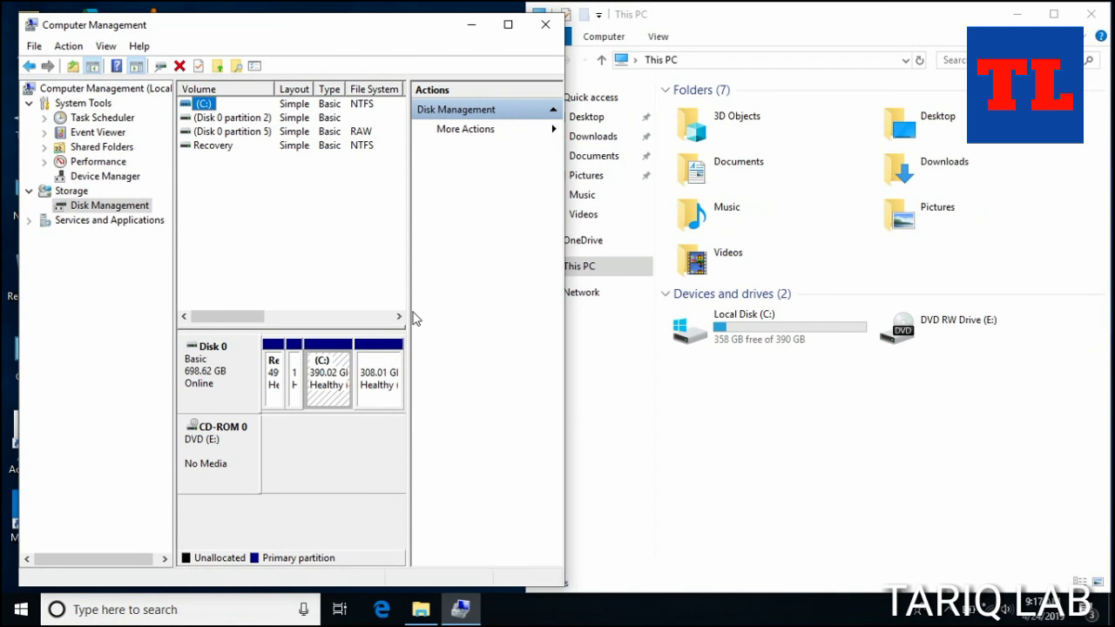
{"action": "left_click", "coordinate": [508, 24]}
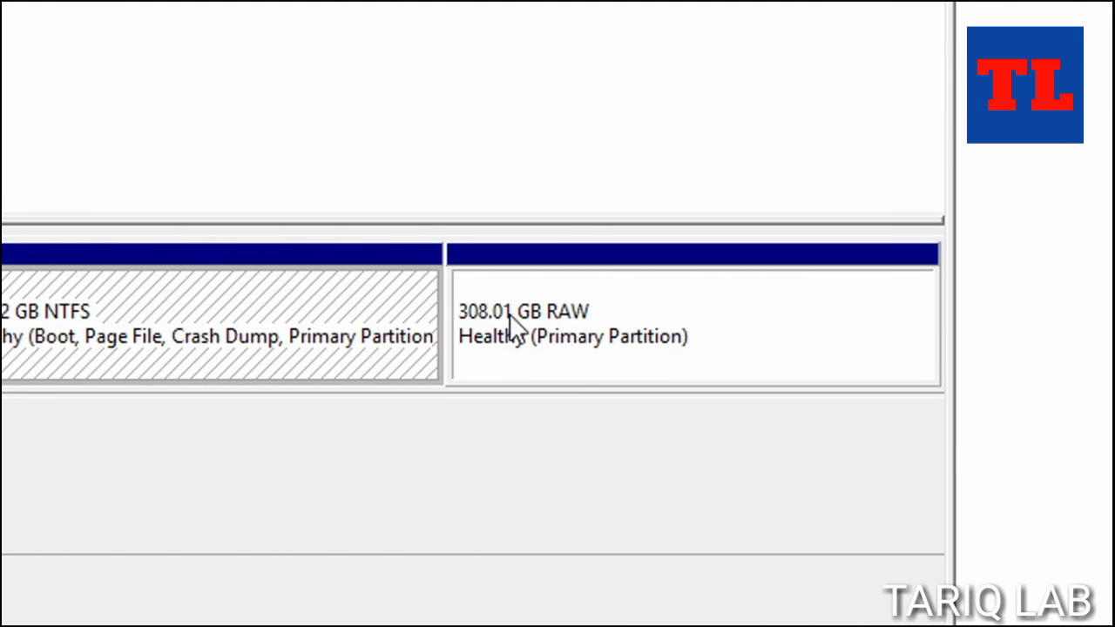
Assign drive letter D to the 308.01 GB RAW partition on Disk 0 and restore the Computer Management window to its smaller size
{"action": "left_click", "coordinate": [471, 287]}
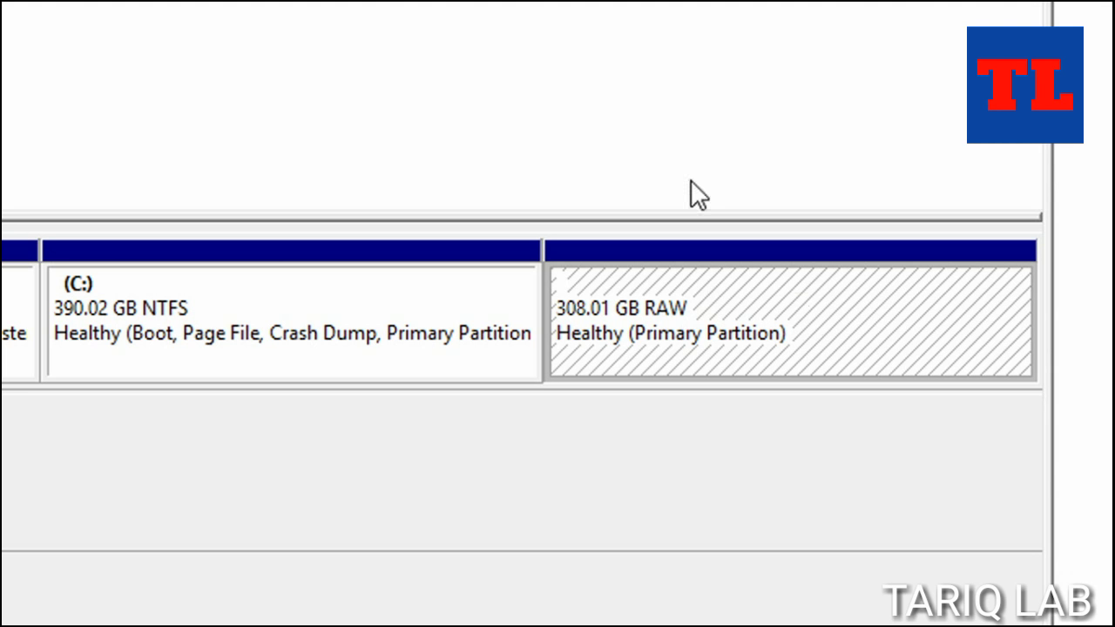
{"action": "right_click", "coordinate": [717, 291]}
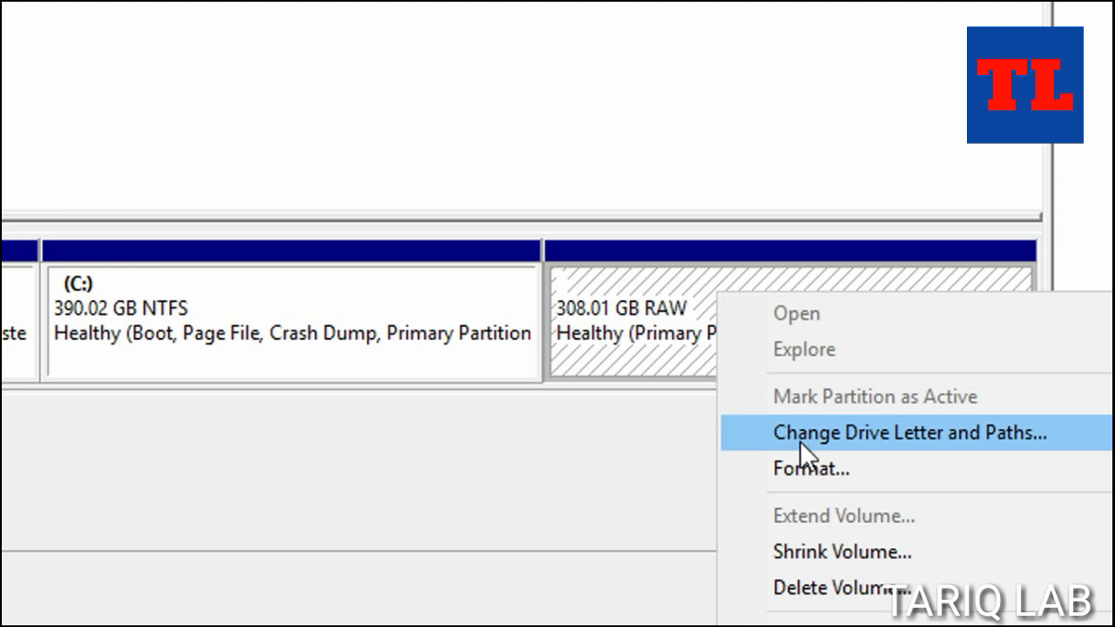
{"action": "left_click", "coordinate": [884, 430]}
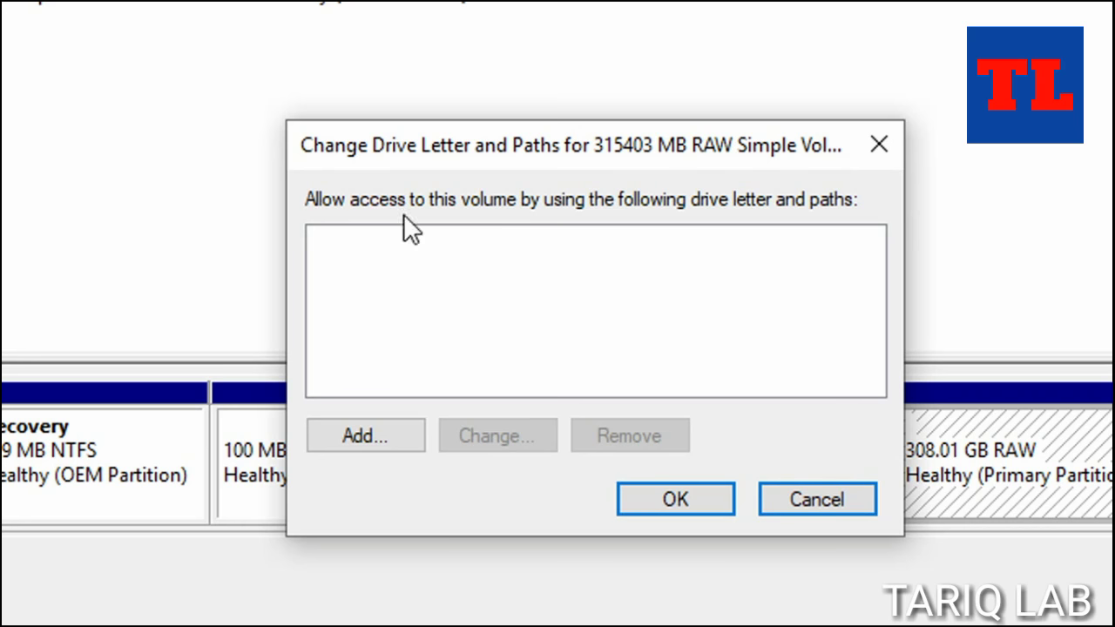
{"action": "left_click", "coordinate": [364, 435]}
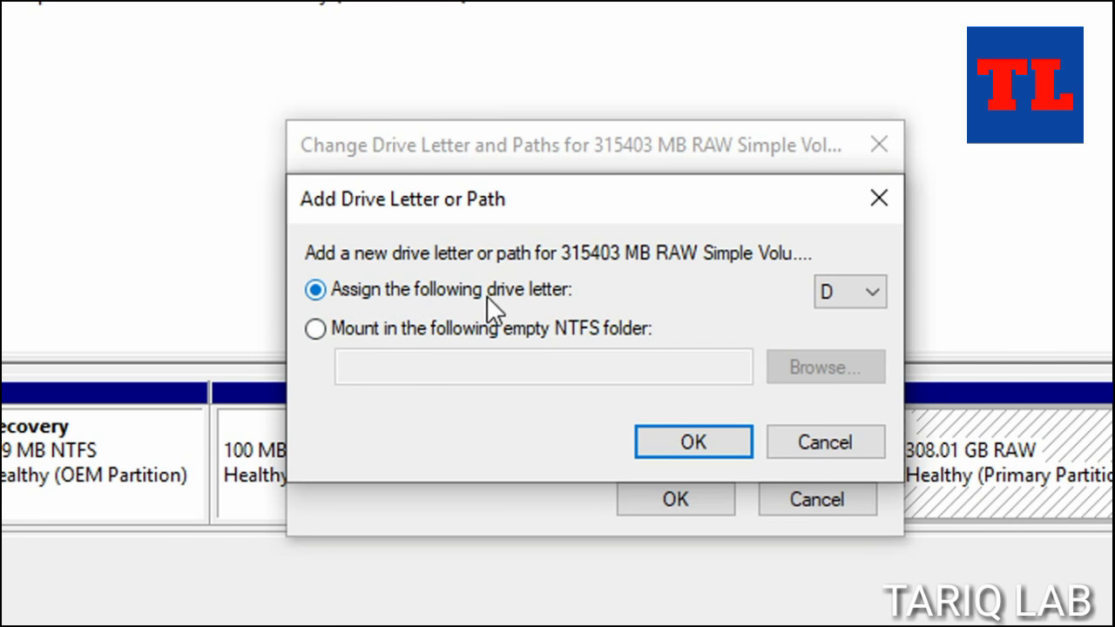
{"action": "left_click", "coordinate": [871, 291]}
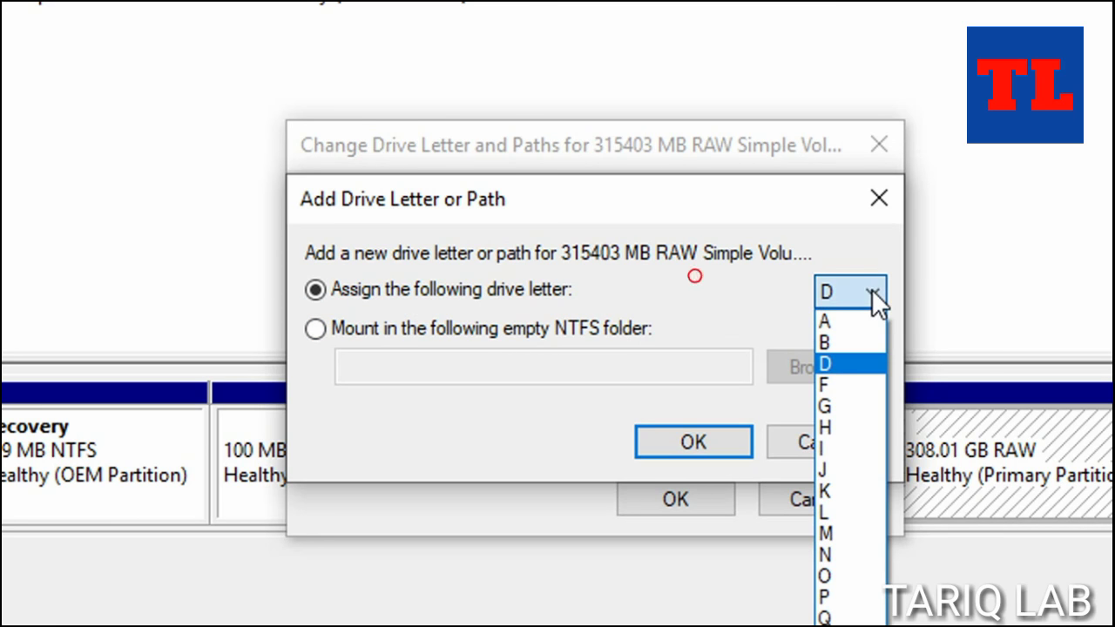
{"action": "left_click", "coordinate": [843, 362]}
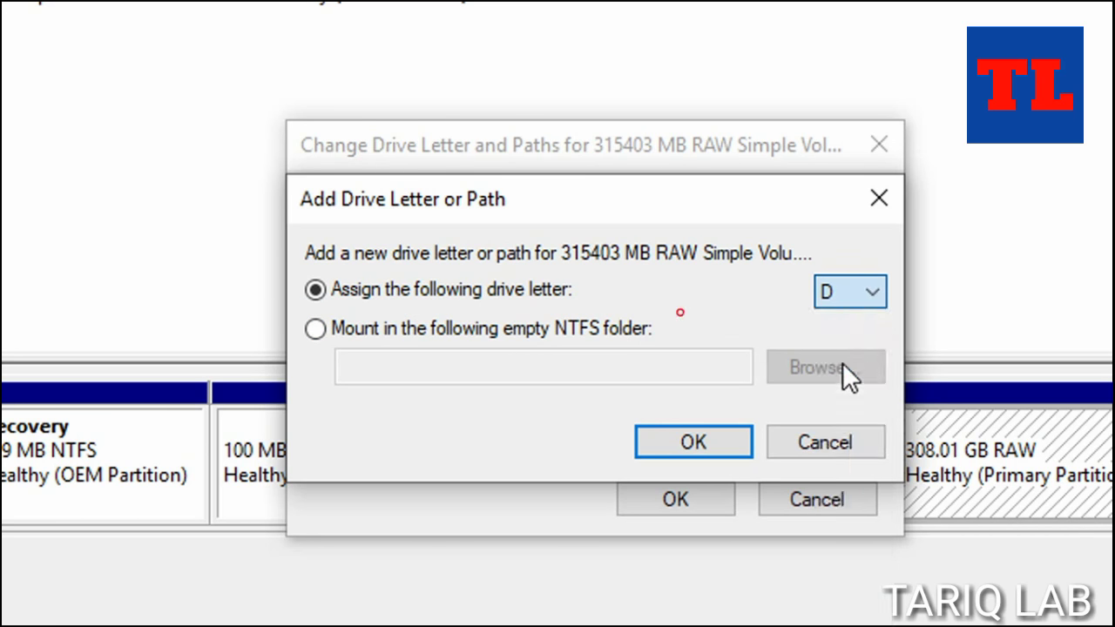
{"action": "left_click", "coordinate": [680, 443]}
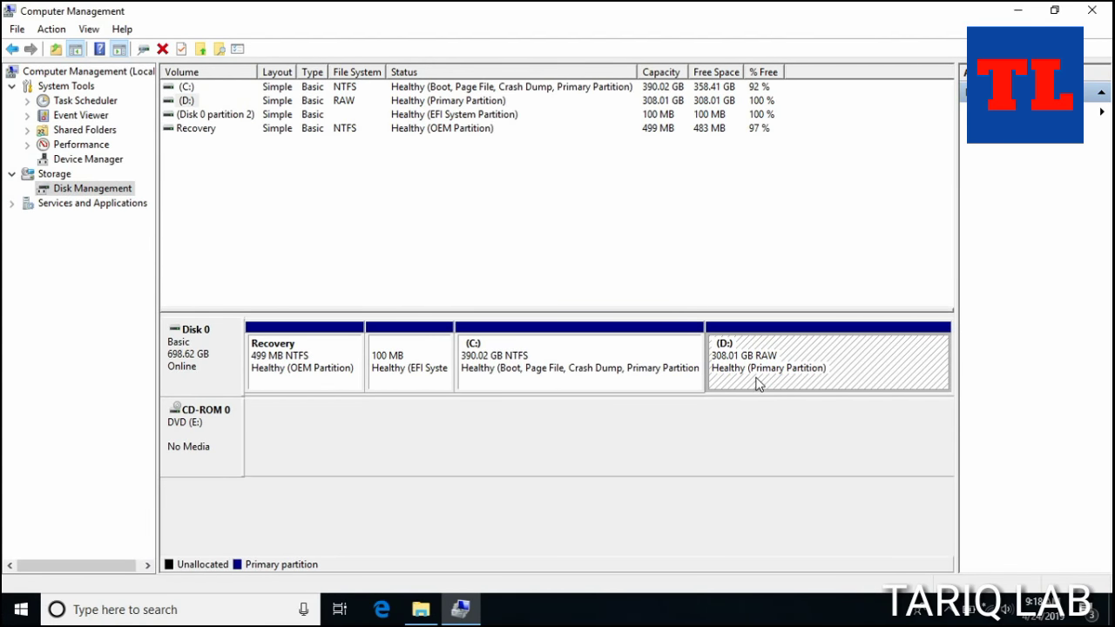
{"action": "left_click", "coordinate": [1056, 12]}
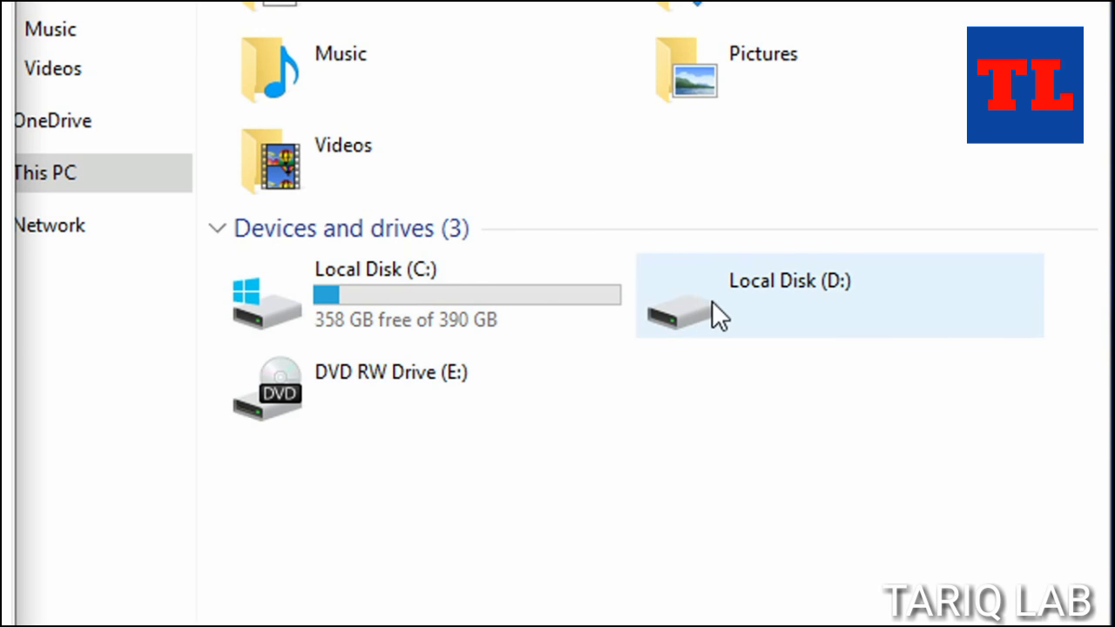
Quick-format Local Disk (D:) from This PC as NTFS with a 4096-byte allocation unit size and an empty volume label
{"action": "left_click", "coordinate": [698, 310]}
{"action": "right_click", "coordinate": [697, 310]}
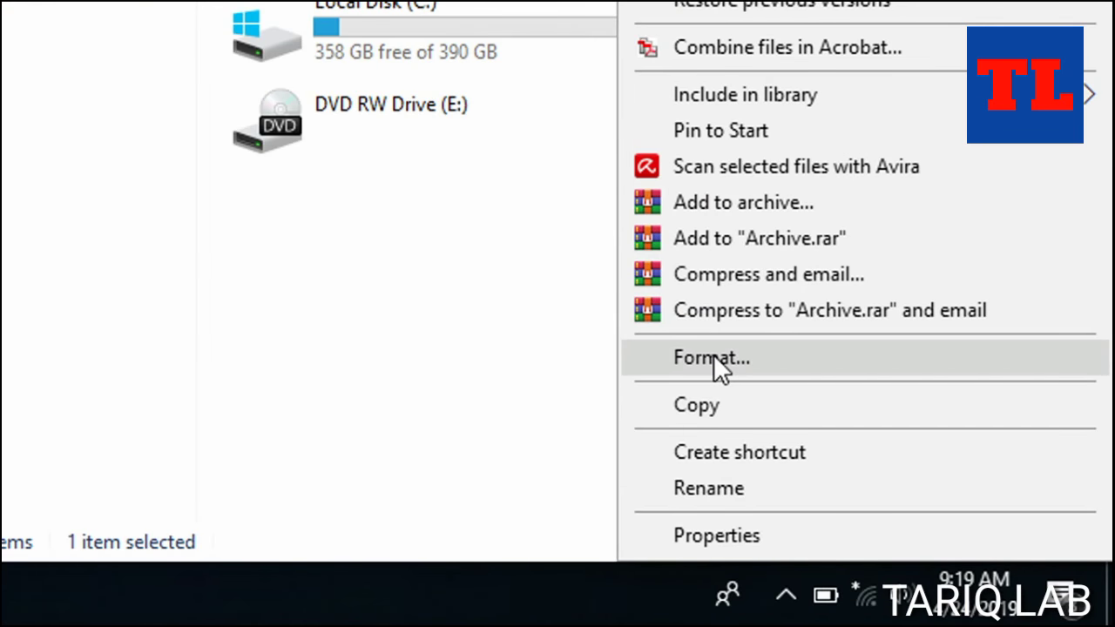
{"action": "left_click", "coordinate": [712, 358]}
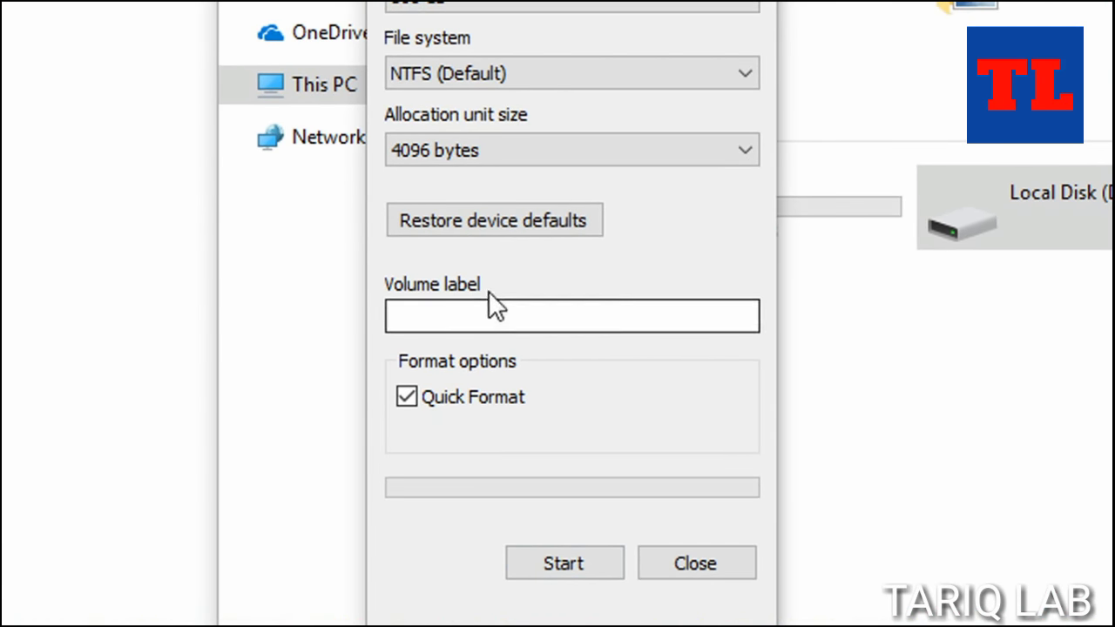
{"action": "left_click", "coordinate": [557, 564]}
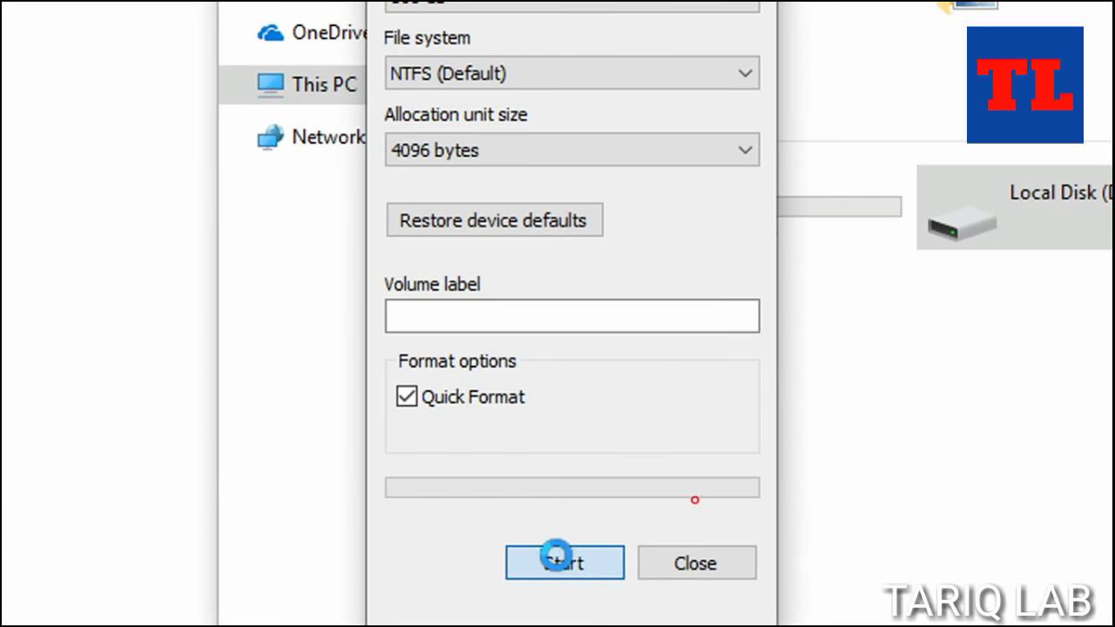
{"action": "left_click", "coordinate": [352, 166]}
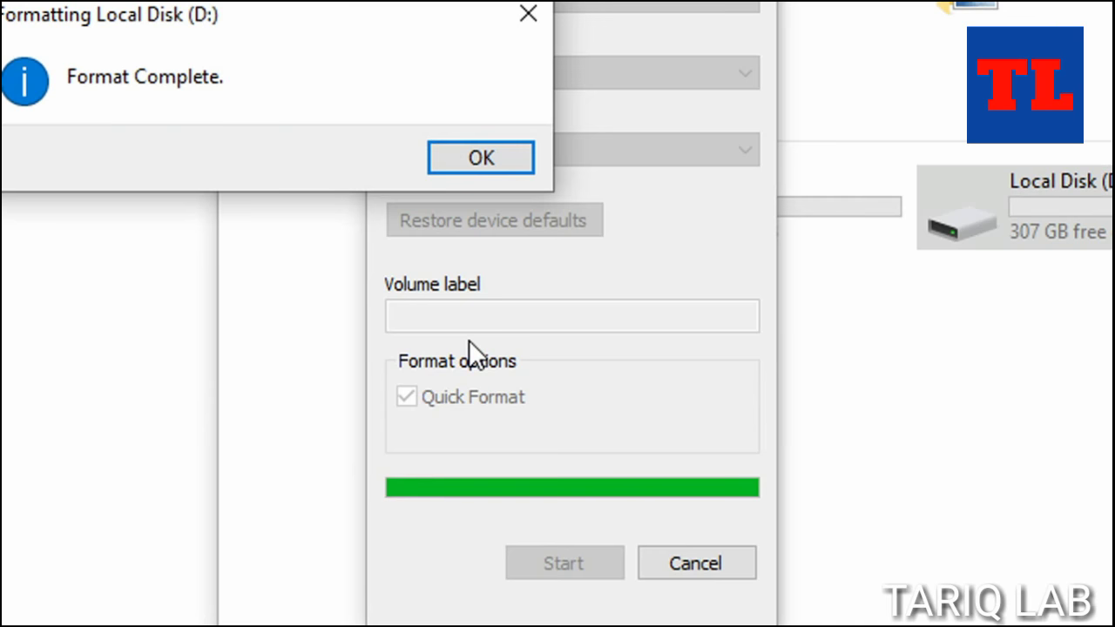
{"action": "left_click", "coordinate": [481, 157]}
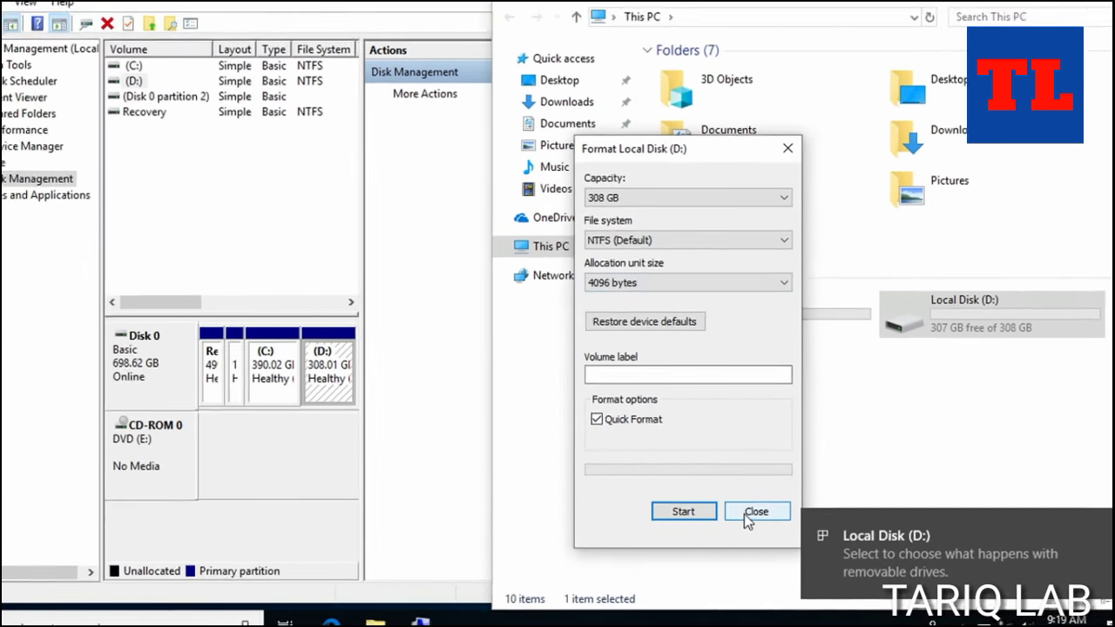
{"action": "left_click", "coordinate": [696, 564]}
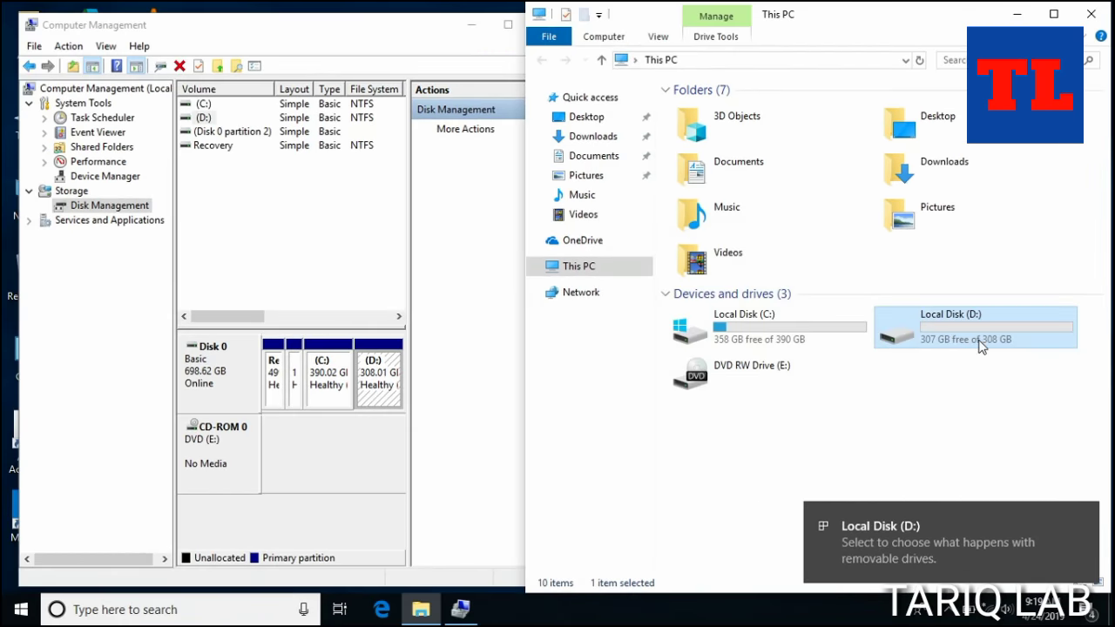
Open Local Disk (D:) to check its contents, return to This PC, maximize the window and check the drive again
{"action": "left_click", "coordinate": [903, 332]}
{"action": "double_click", "coordinate": [903, 332]}
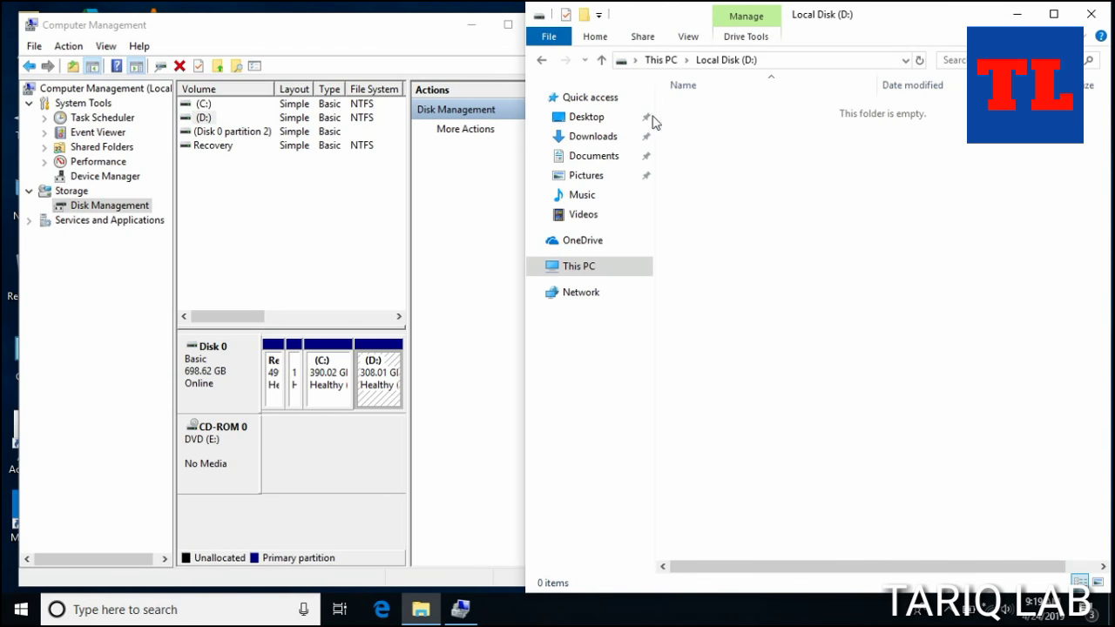
{"action": "left_click", "coordinate": [541, 61]}
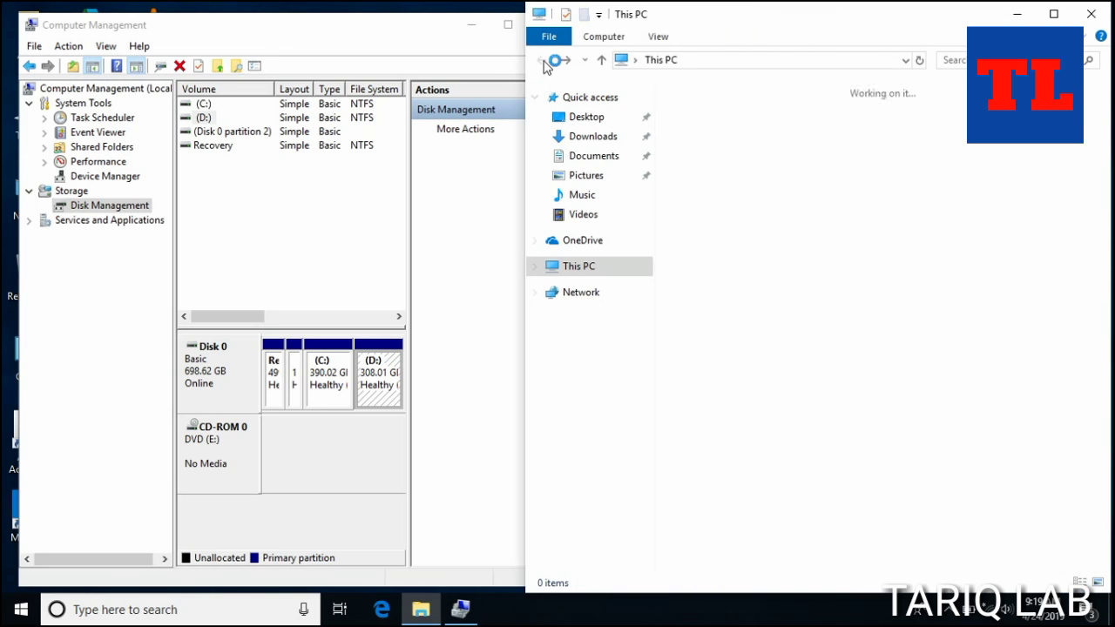
{"action": "left_click", "coordinate": [1055, 15]}
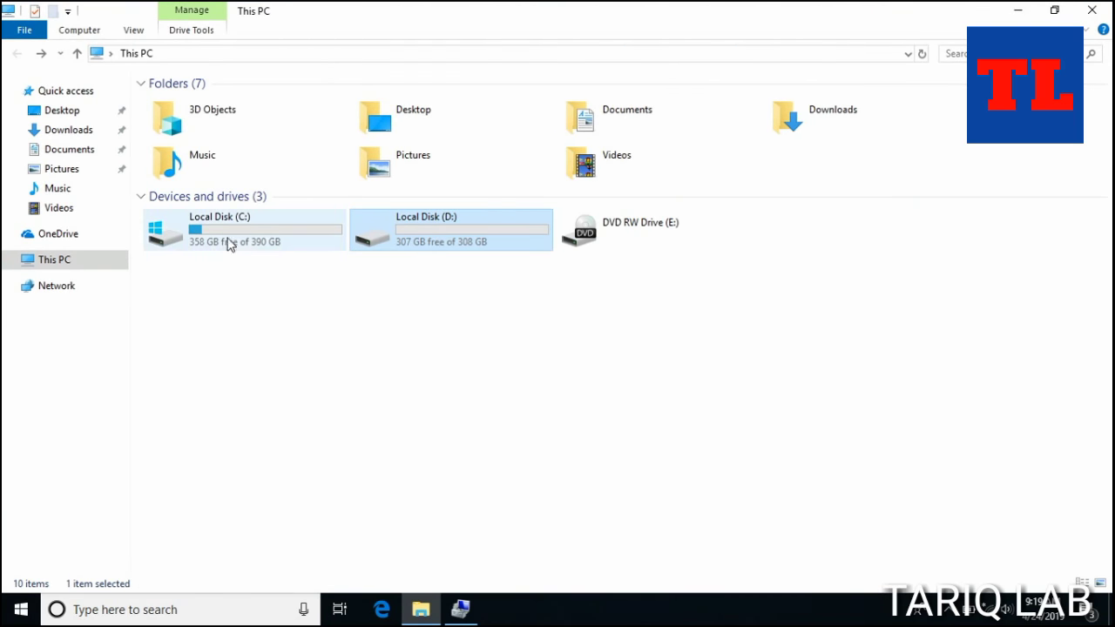
{"action": "double_click", "coordinate": [481, 226]}
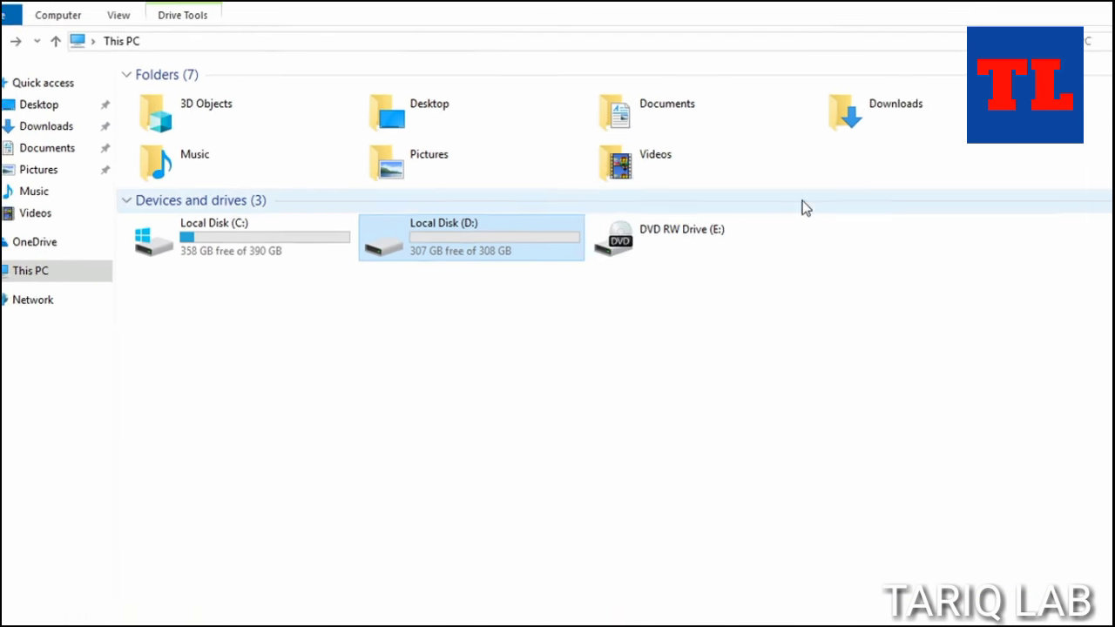
Close the This PC and Computer Management windows
{"action": "left_click", "coordinate": [1089, 17]}
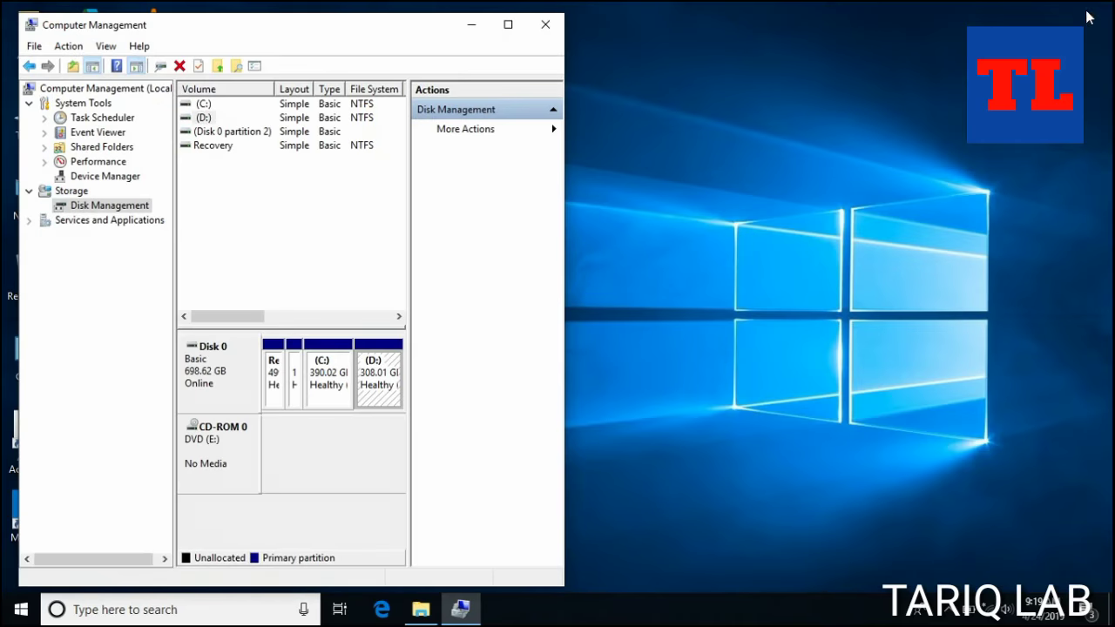
{"action": "left_click", "coordinate": [545, 24]}
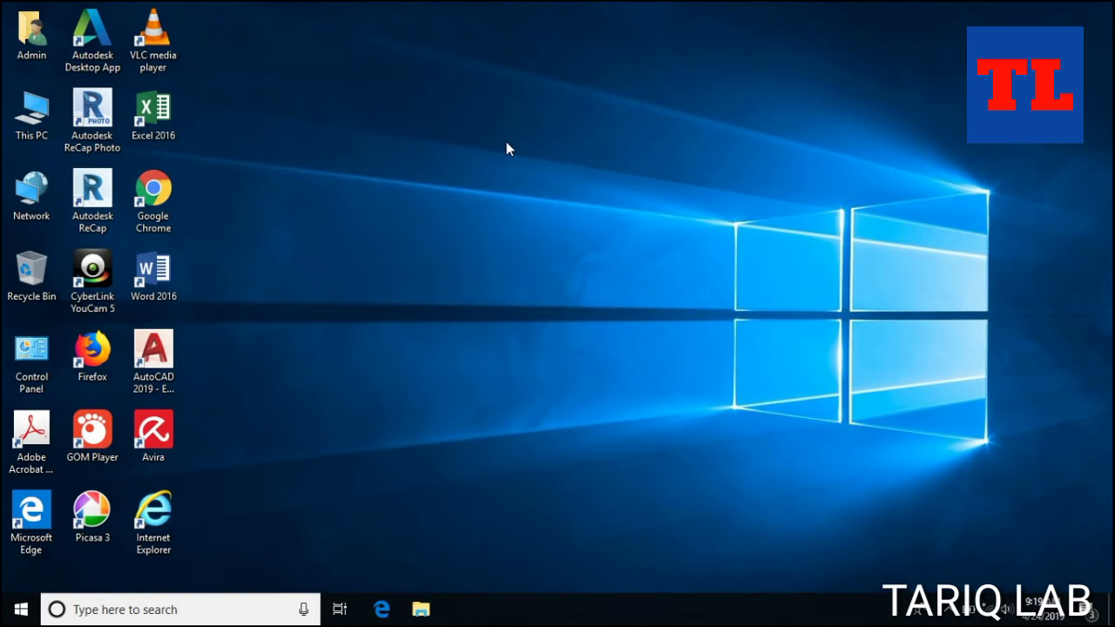